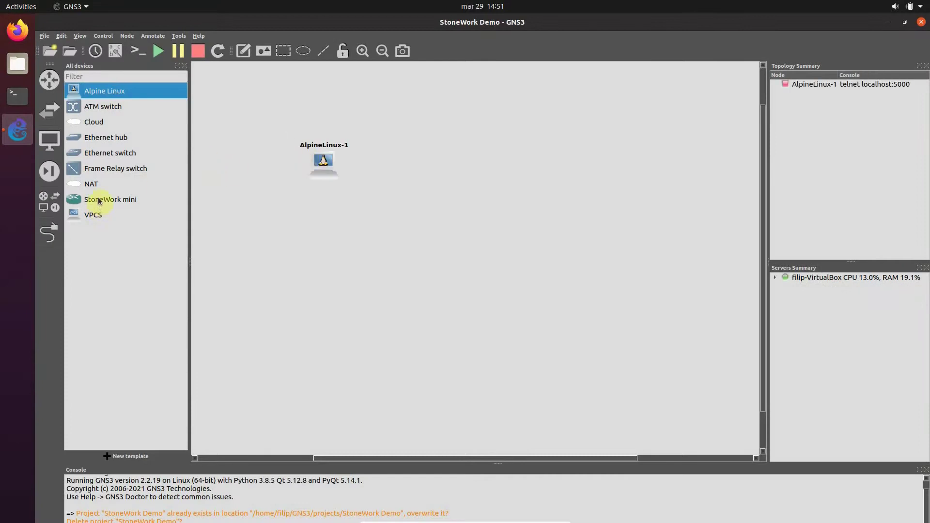
Step: Add a StoneWork mini node beside AlpineLinux-1 and link AlpineLinux-1's eth0 to the new router's eth0
left_click_drag(98, 199, 503, 155)
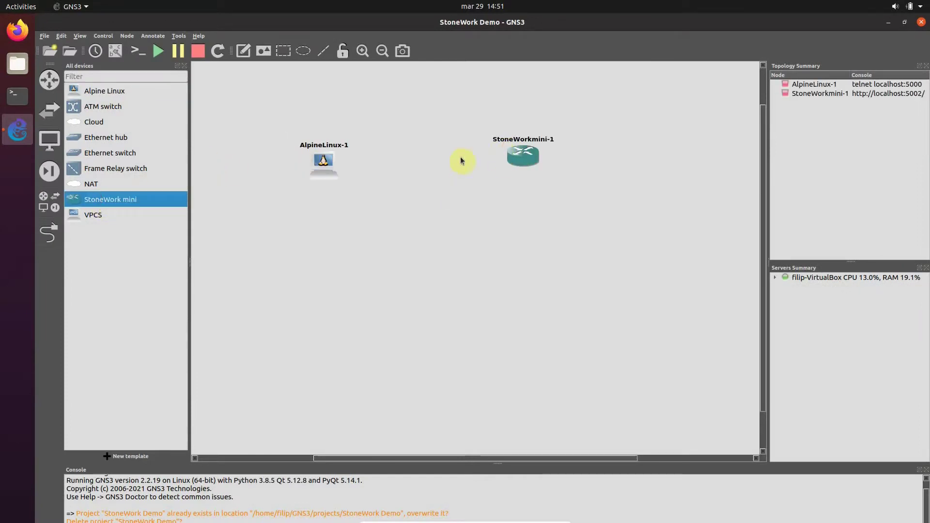
left_click(49, 236)
left_click(333, 165)
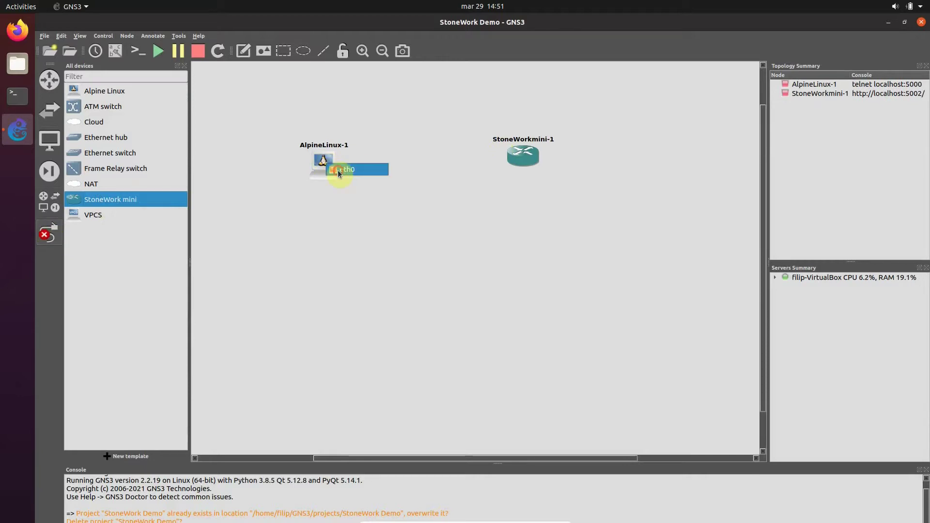
left_click(338, 170)
left_click(523, 160)
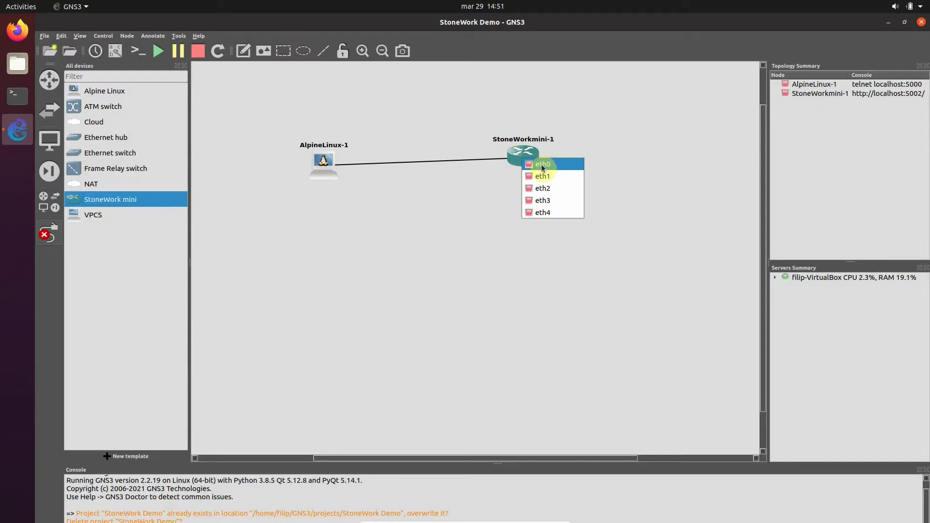
left_click(542, 165)
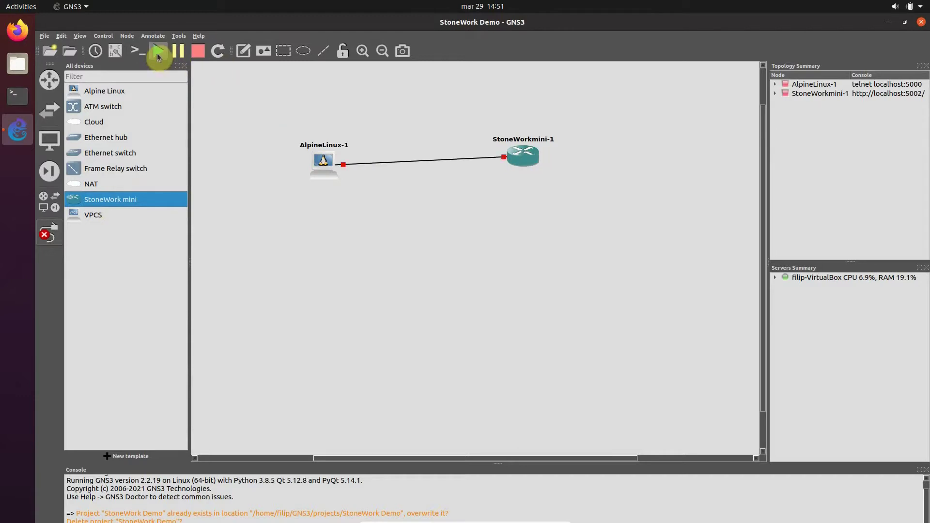
Step: Start all devices in the topology and leave link-adding mode
left_click(156, 51)
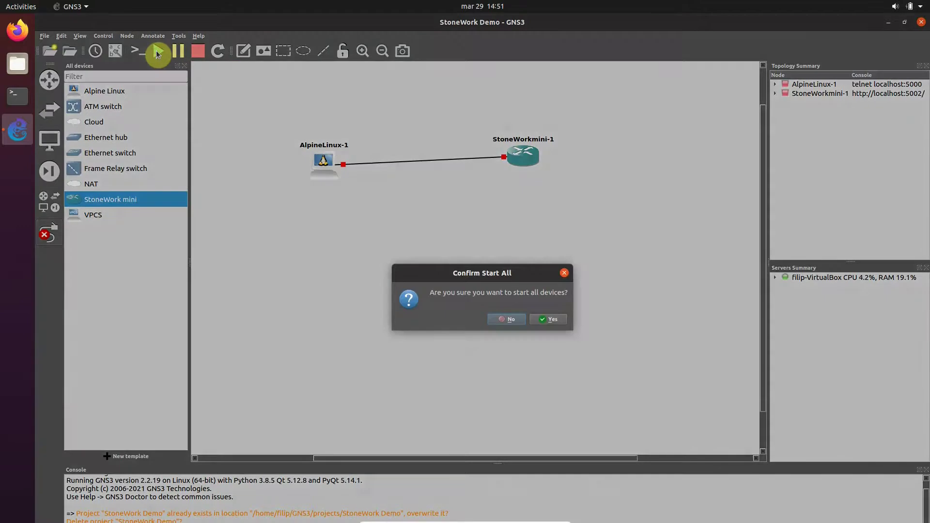
left_click(550, 320)
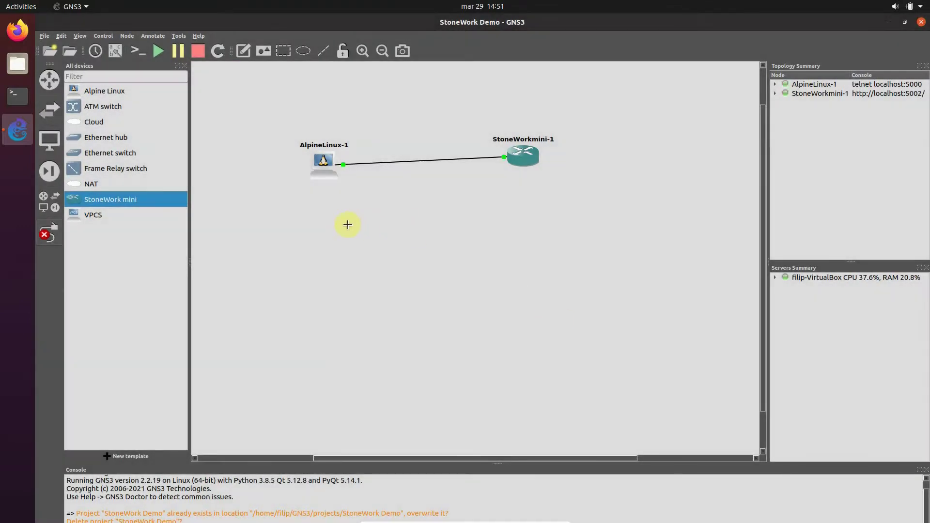
left_click(47, 235)
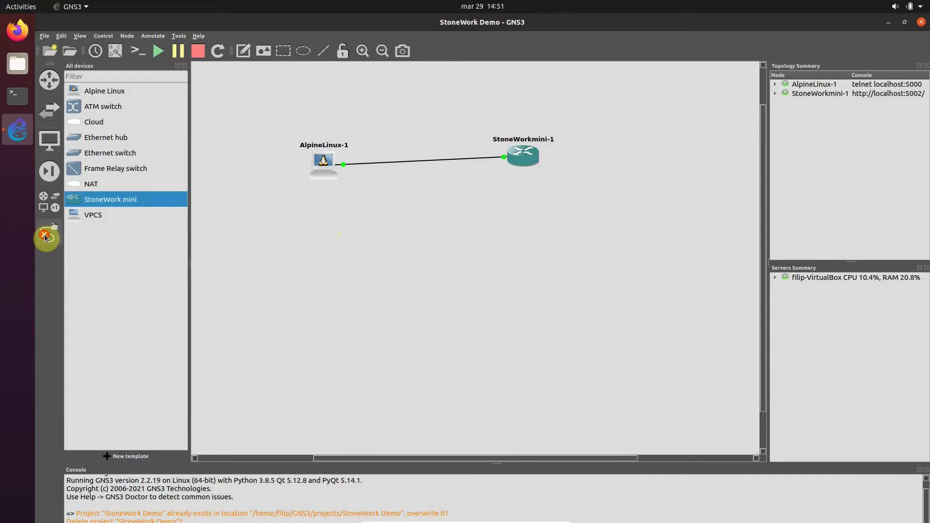
right_click(326, 170)
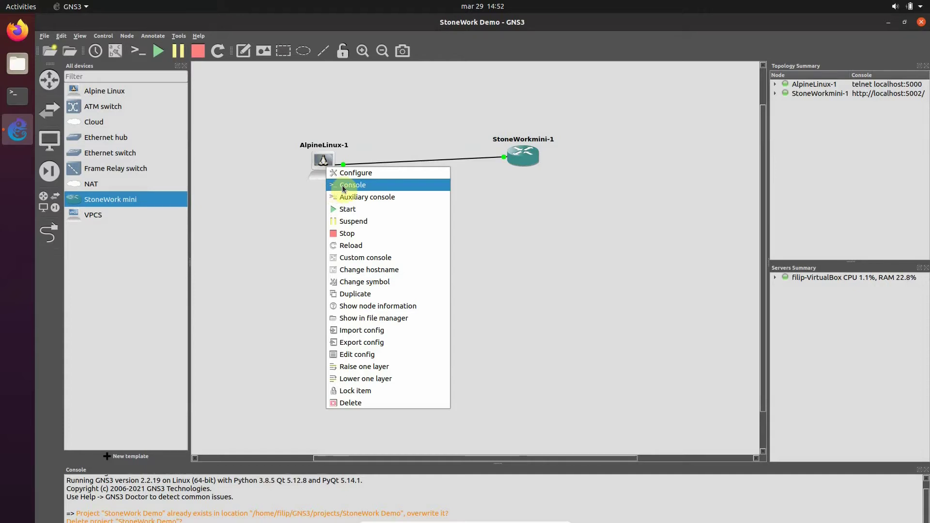
right_click(524, 155)
right_click(524, 155)
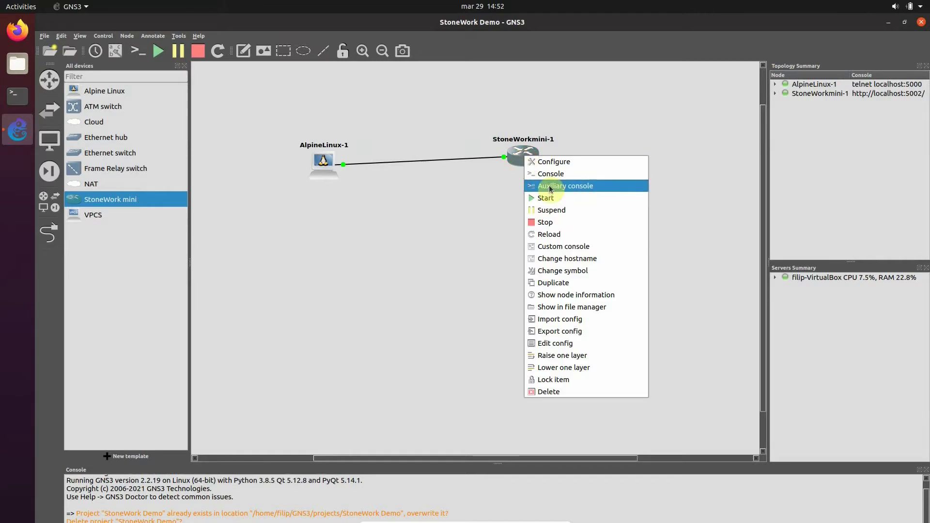
left_click(371, 199)
Step: Open the AlpineLinux-1 console and list its network interfaces with ip addr, examining the eth0 entry
right_click(323, 170)
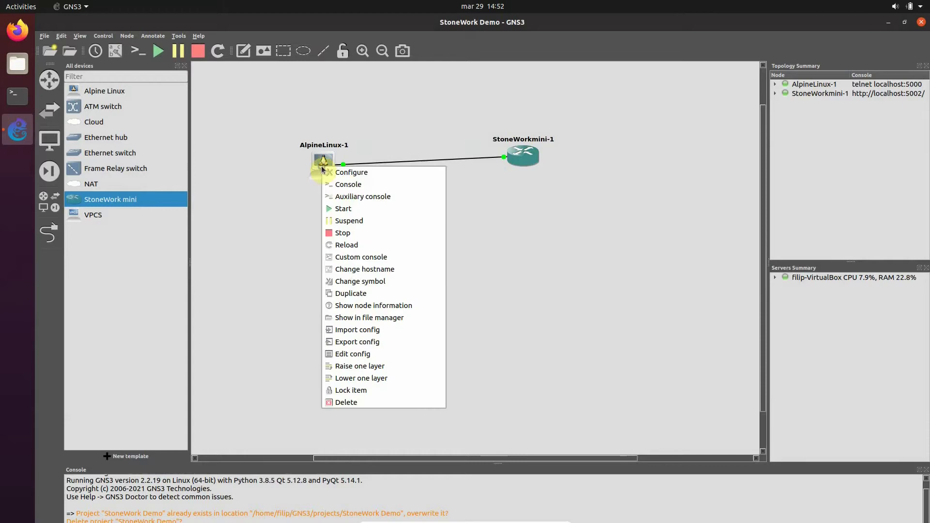
left_click(346, 188)
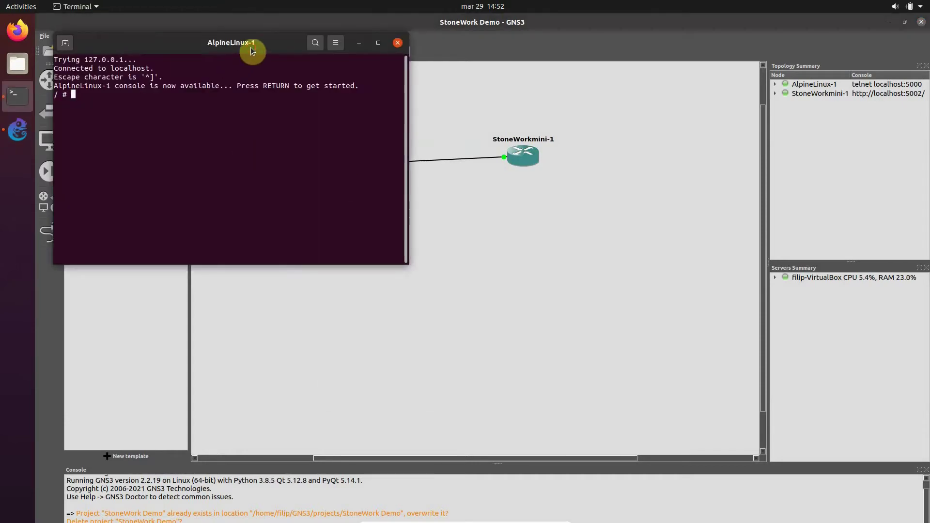
type("ip addr")
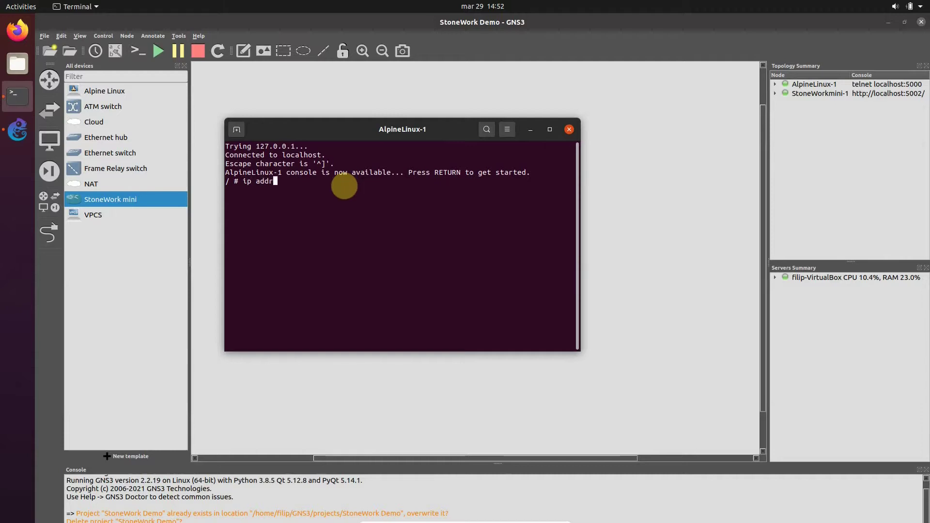
key("Return")
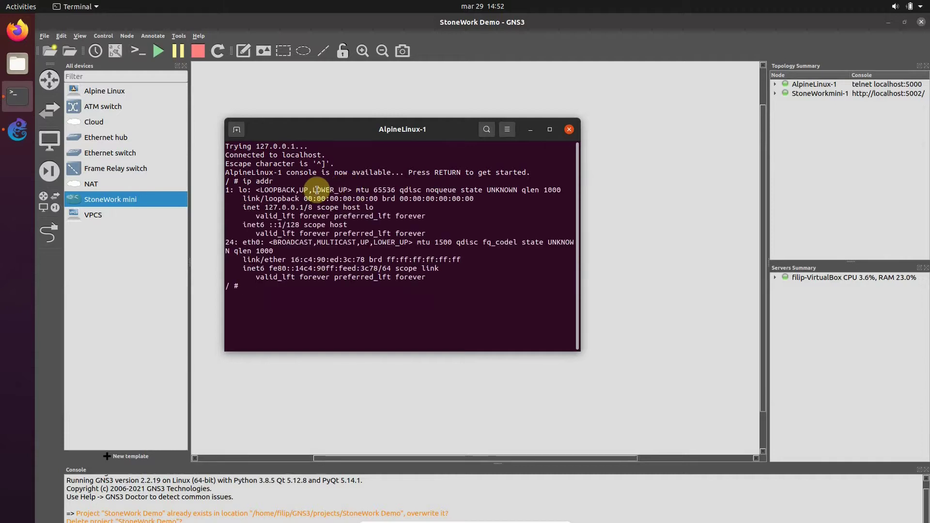
left_click_drag(227, 242, 446, 280)
left_click(318, 287)
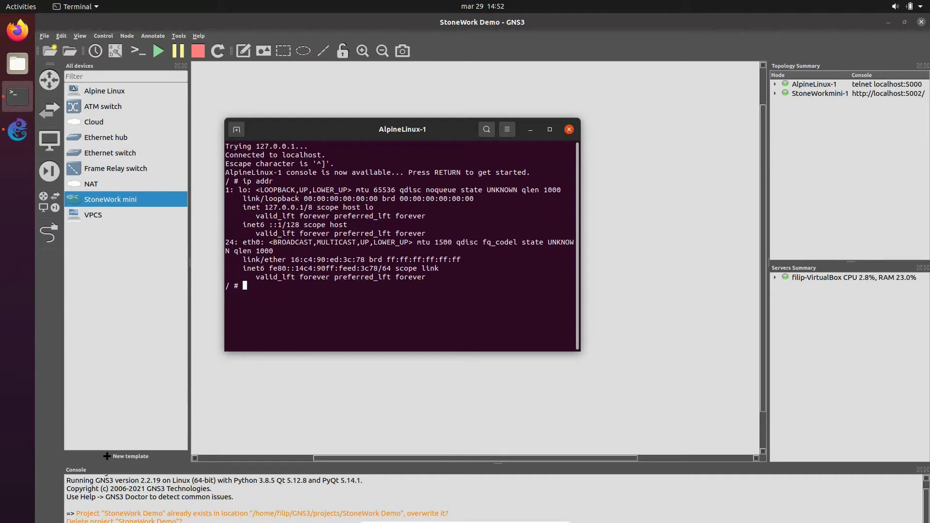
Step: Assign 10.0.0.1/24 to eth0 on AlpineLinux-1, check it with ip addr, and close the console
right_click(311, 294)
left_click(335, 325)
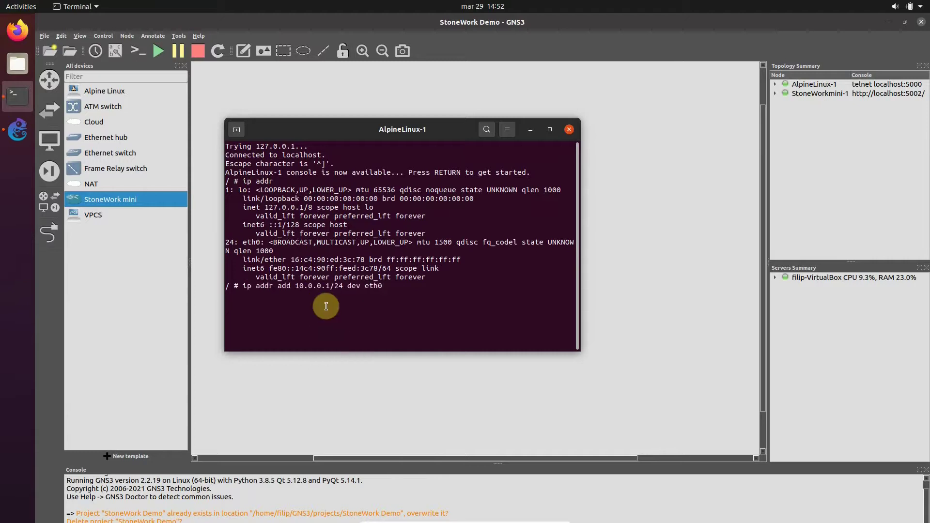
key("Return")
type("ip addr")
key("Return")
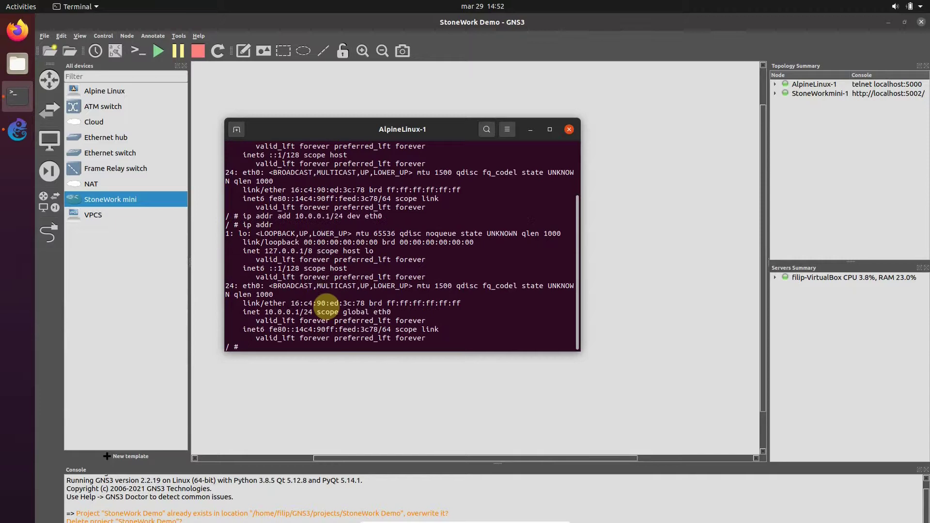
left_click_drag(244, 312, 392, 313)
left_click(393, 313)
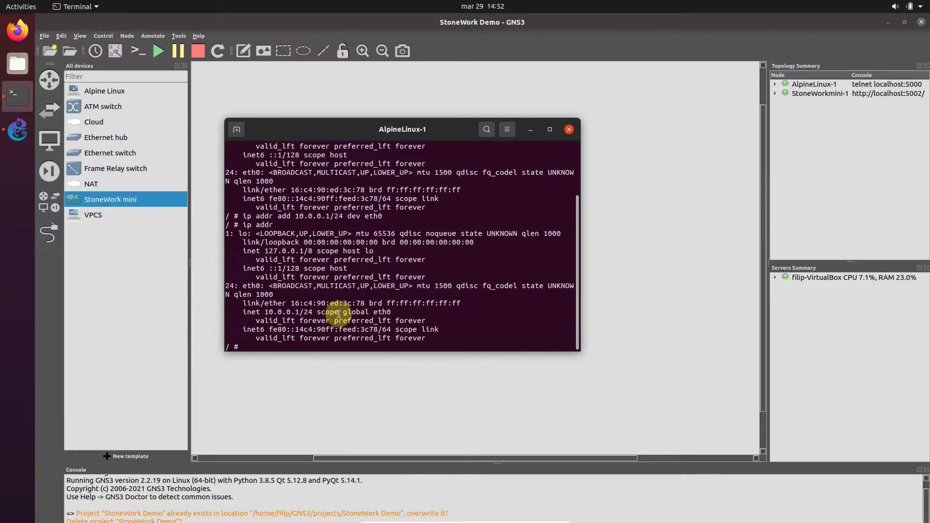
left_click(569, 130)
Step: Open the auxiliary console of StoneWorkmini-1 and enlarge its terminal window
right_click(519, 160)
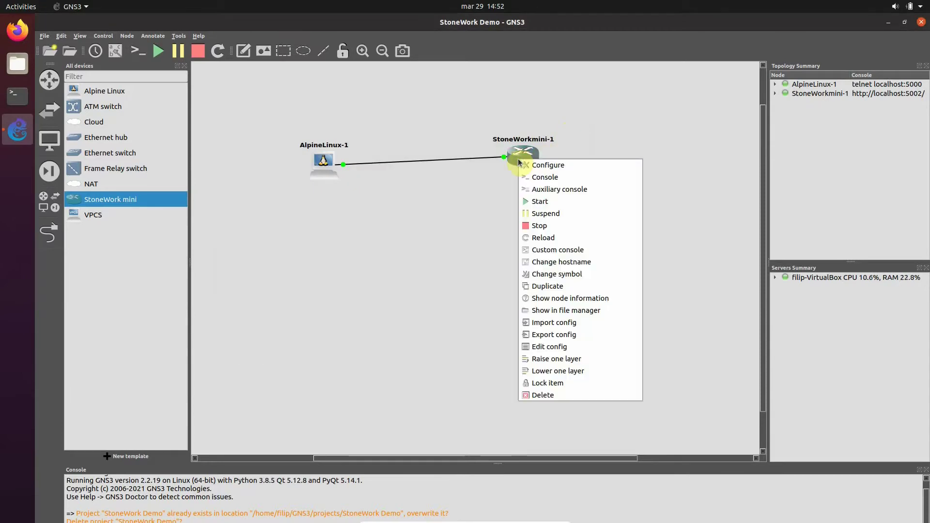
left_click(547, 189)
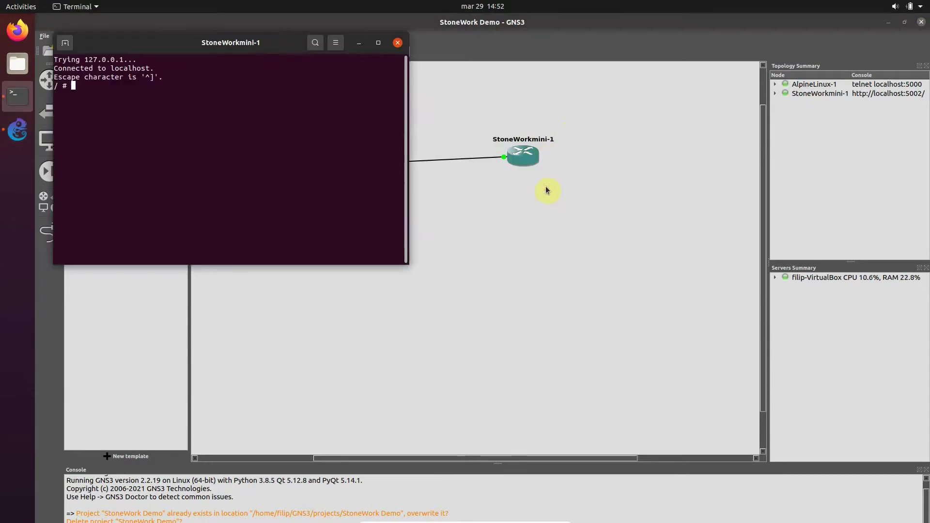
left_click_drag(274, 48, 353, 60)
left_click_drag(488, 141, 786, 163)
left_click_drag(457, 280, 435, 432)
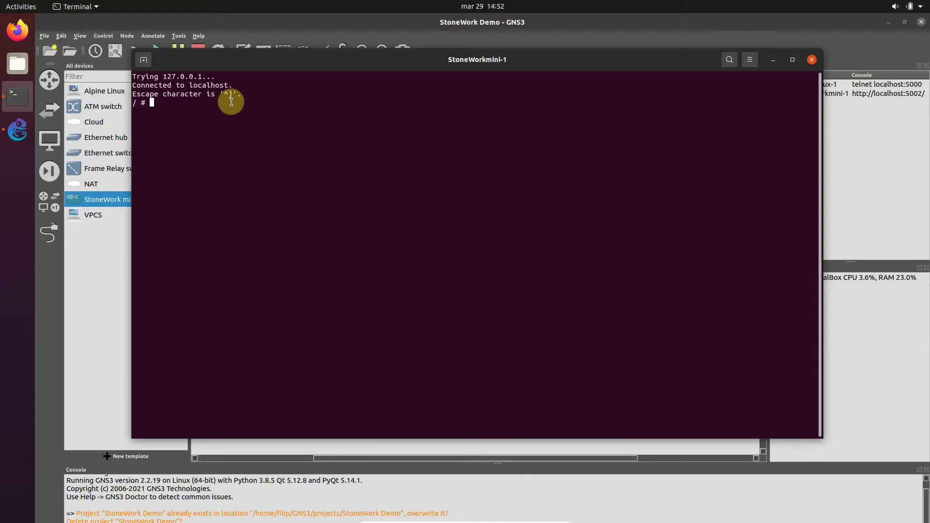
Step: Print /etc/stonework/config/day0-config.yaml and examine the enabled setting of interface my-eth0
type("cat /etc/stonework/config/day0-config.yaml")
key("Return")
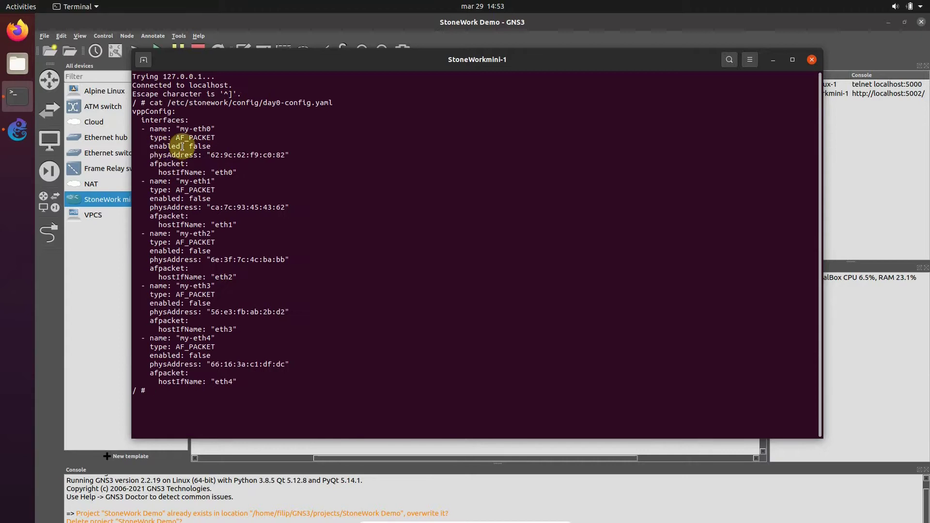
triple_click(149, 147)
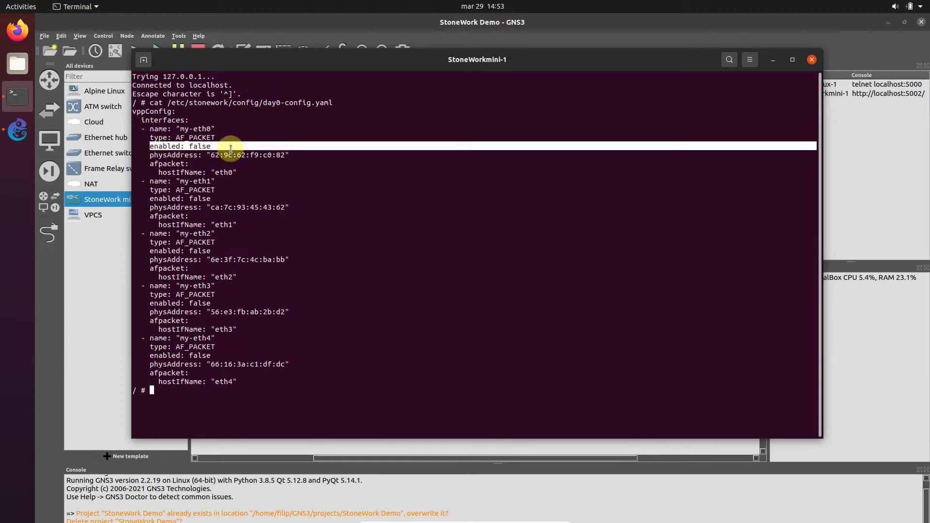
left_click(150, 150)
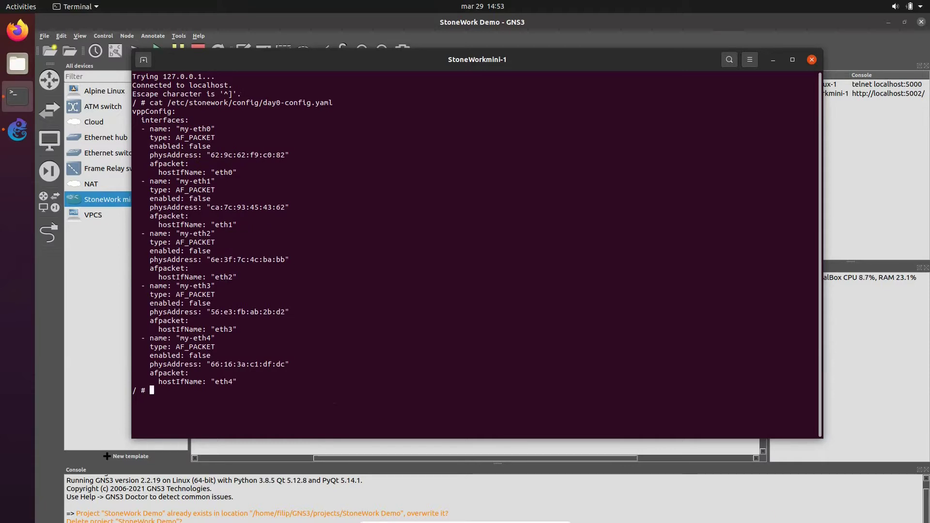
Step: Open /etc/stonework/config/day0-config.yaml in vim and set enabled to true for interface my-eth0
type("vim /etc/stonework/config/day0-config.yaml")
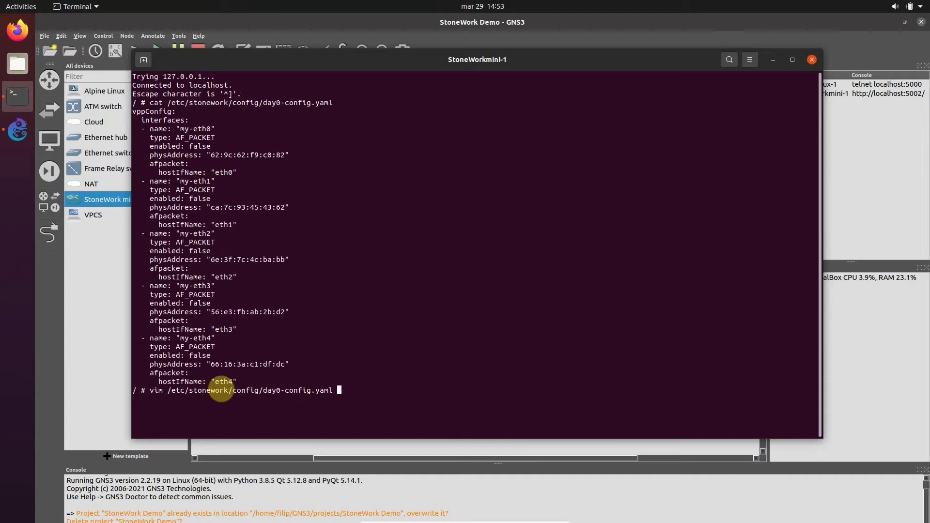
key("Return")
key("a")
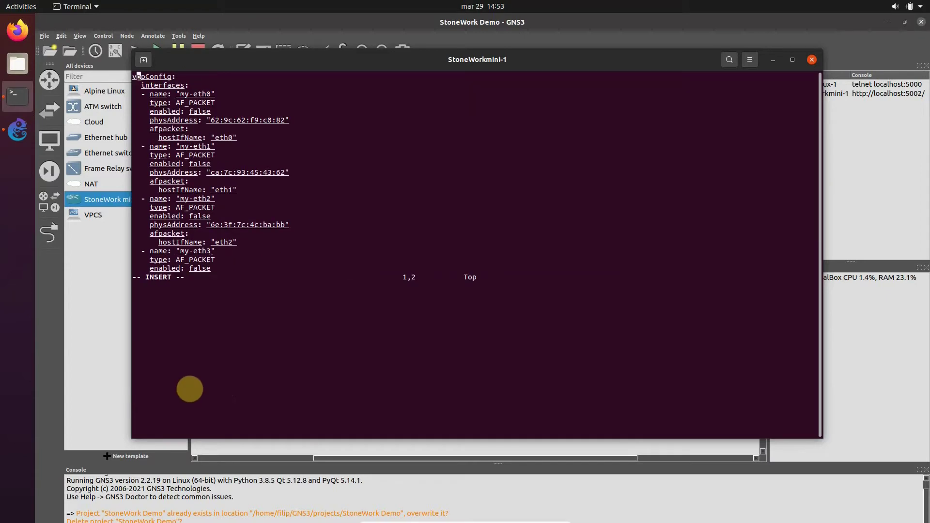
key("Down")
key("Down")
key("Right")
key("Right")
key("Right")
key("Down")
key("Right")
key("Right")
key("Right")
key("Right")
key("Right")
key("Right")
key("Right")
key("Right")
key("Right")
key("Right")
key("Right")
key("Right")
key("Right")
key("Right")
key("BackSpace")
key("BackSpace")
key("BackSpace")
key("BackSpace")
key("BackSpace")
type("true")
Step: Add an ipAddresses entry with "10.0.0.2/24" below the hostIfName line of my-eth0
key("Down")
key("Down")
key("Down")
key("Right")
key("Right")
key("Right")
key("Right")
key("Right")
key("Right")
key("Return")
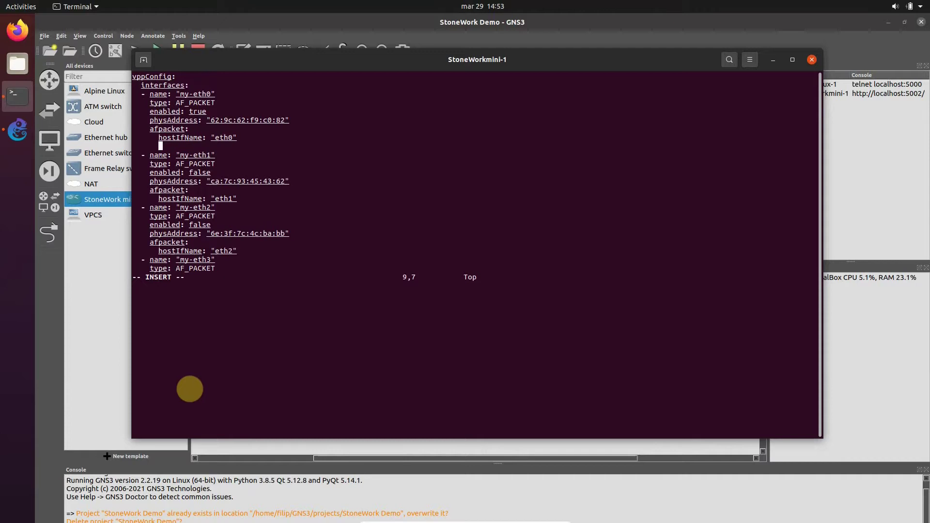
right_click(180, 148)
left_click(203, 180)
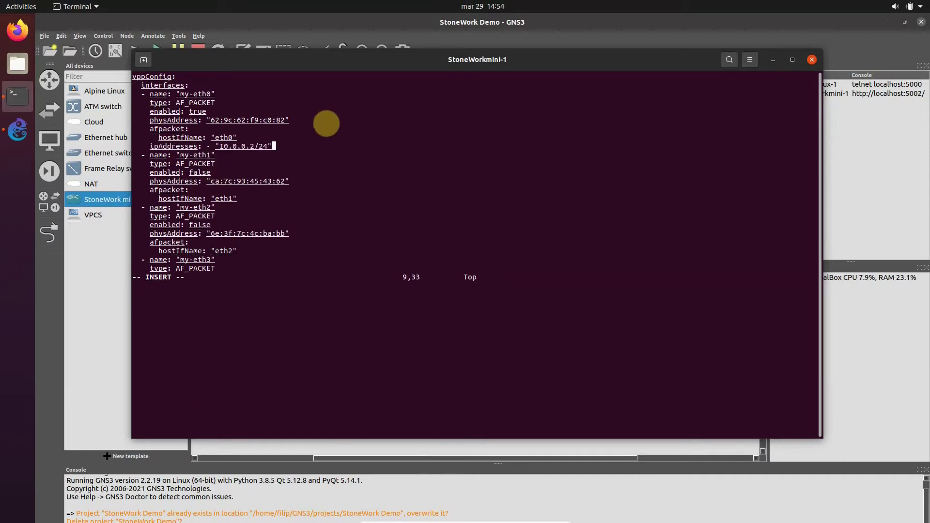
Step: Move the "10.0.0.2/24" list item onto its own line, with its dash aligned under ipAddresses
key("Left")
key("Left")
key("Left")
key("Left")
key("Left")
key("Left")
key("Left")
key("Left")
key("Left")
key("Left")
key("Left")
key("Left")
key("Left")
key("Return")
key("BackSpace")
key("BackSpace")
key("BackSpace")
key("BackSpace")
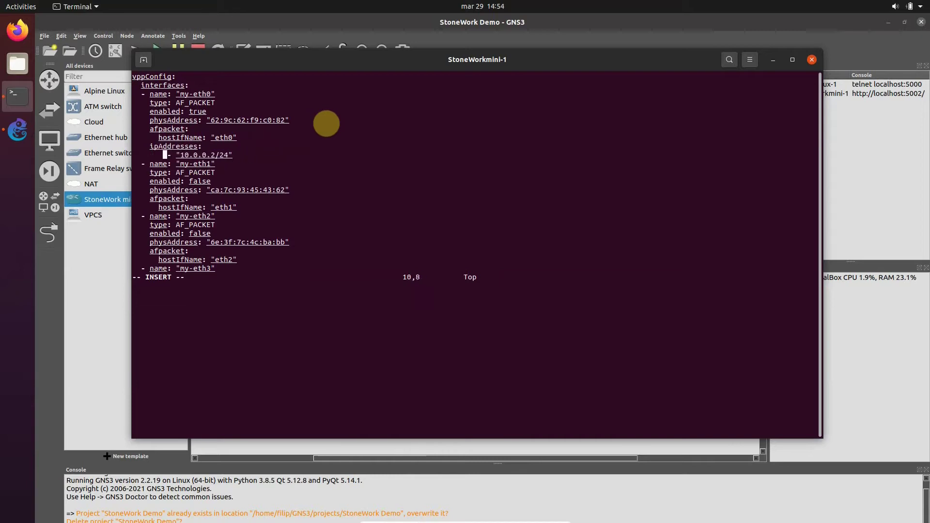
key("BackSpace")
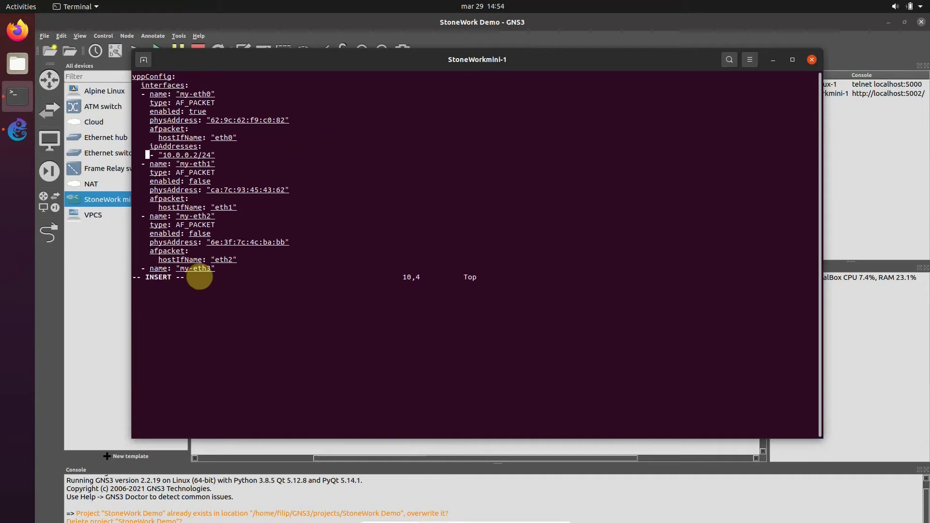
Step: Save the edited day0-config.yaml and quit vim
key("Escape")
type(":")
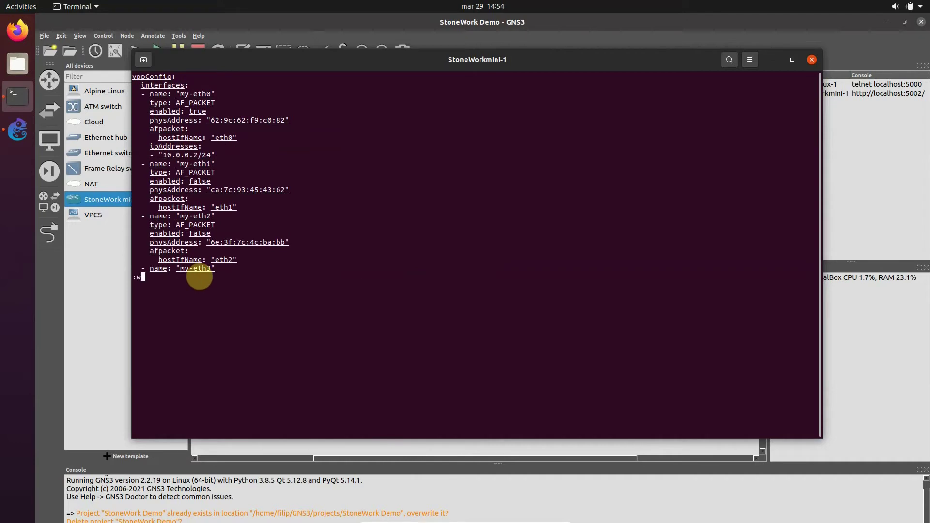
type("w")
key("Return")
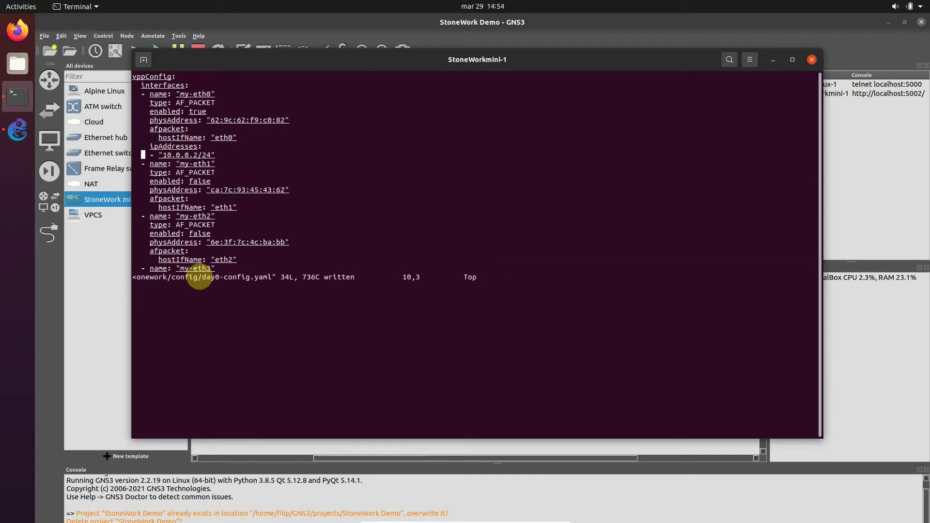
type(":q")
key("Return")
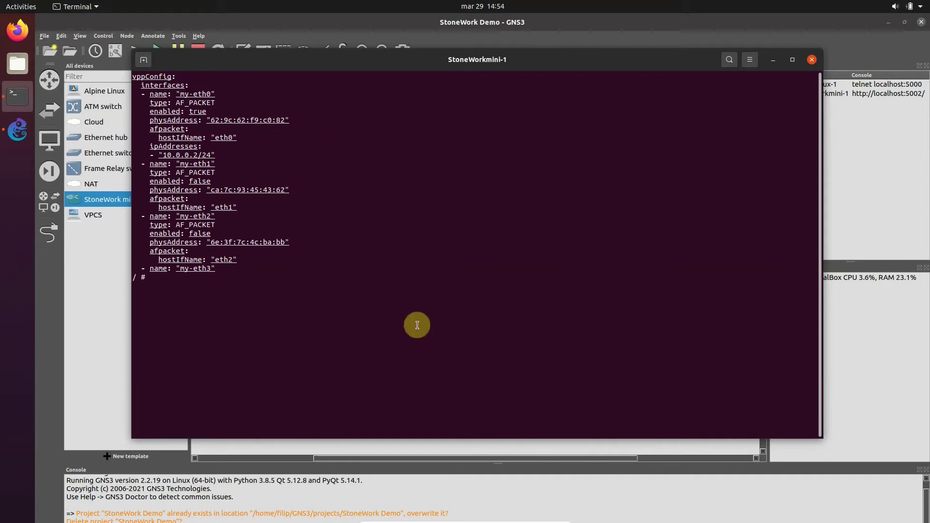
Step: Apply the configuration with agentctl config update --replace /etc/stonework/config/day0-config.yaml and check the command's response
right_click(167, 284)
left_click(185, 316)
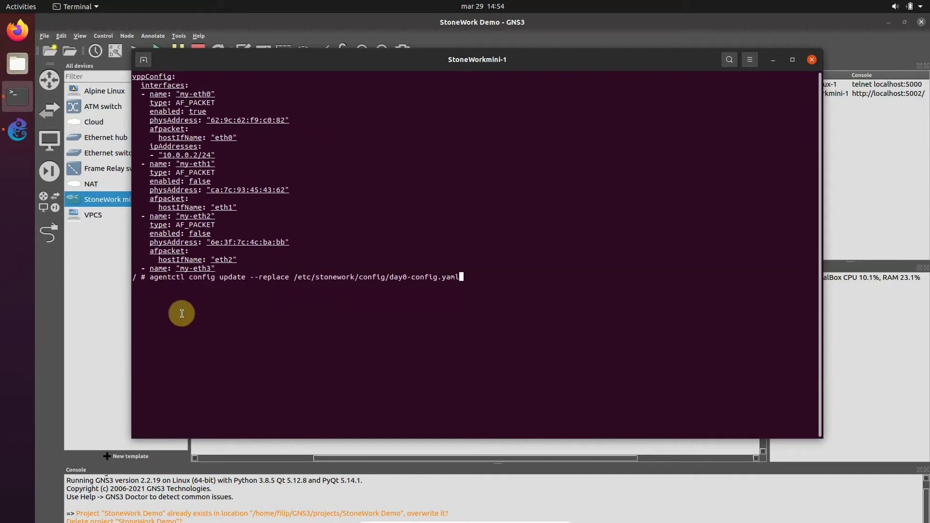
key("Return")
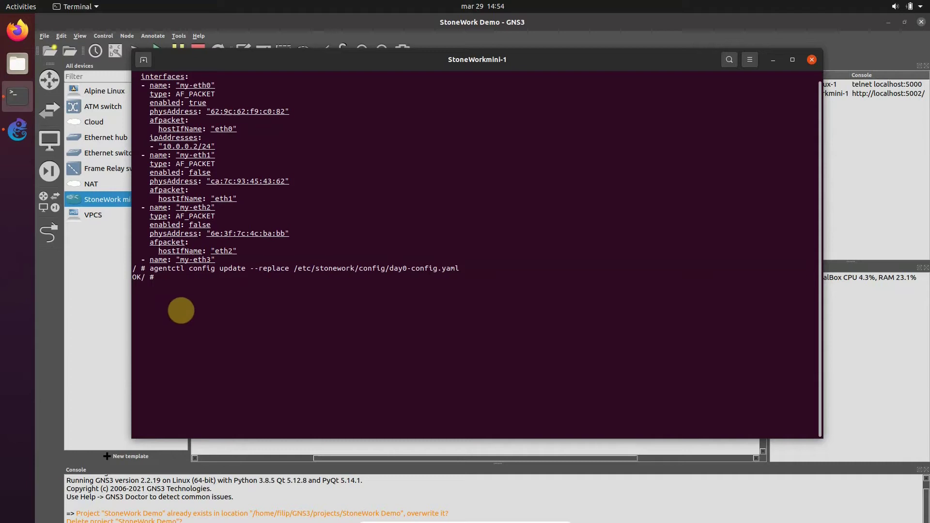
left_click_drag(133, 277, 143, 277)
left_click(145, 276)
Step: Display the configuration transaction history with agentctl config history
type("agentc")
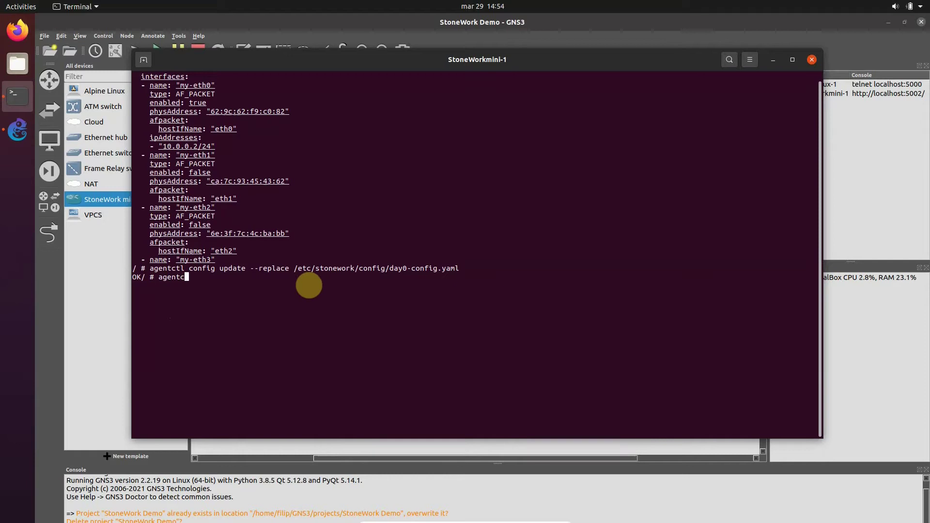
type("tl config history")
key("Return")
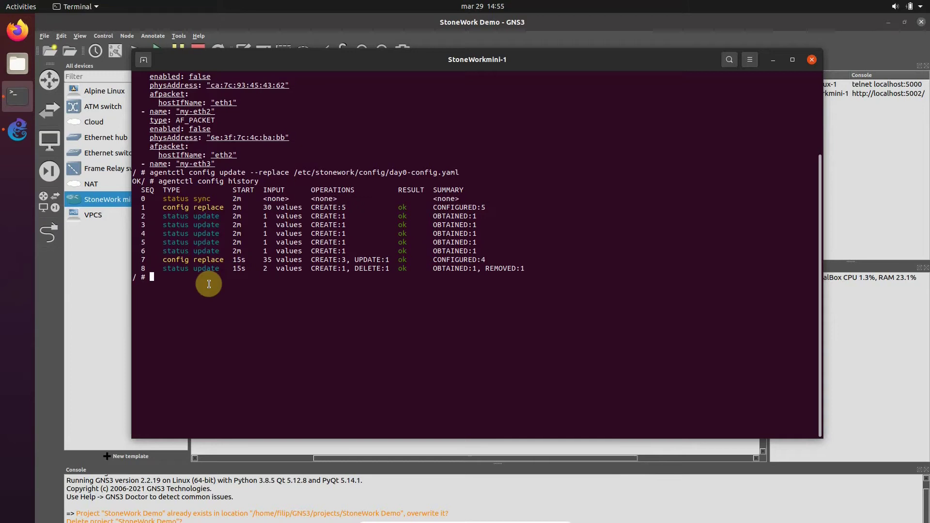
Step: Start the VPP command line with vppctl and list the router's interfaces with show int
type("vppctl")
key("Return")
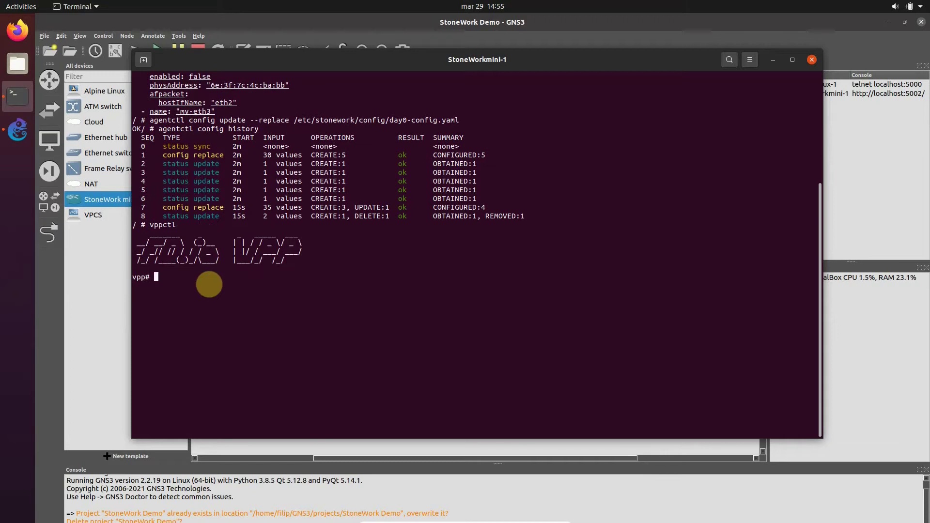
type("show int")
key("Return")
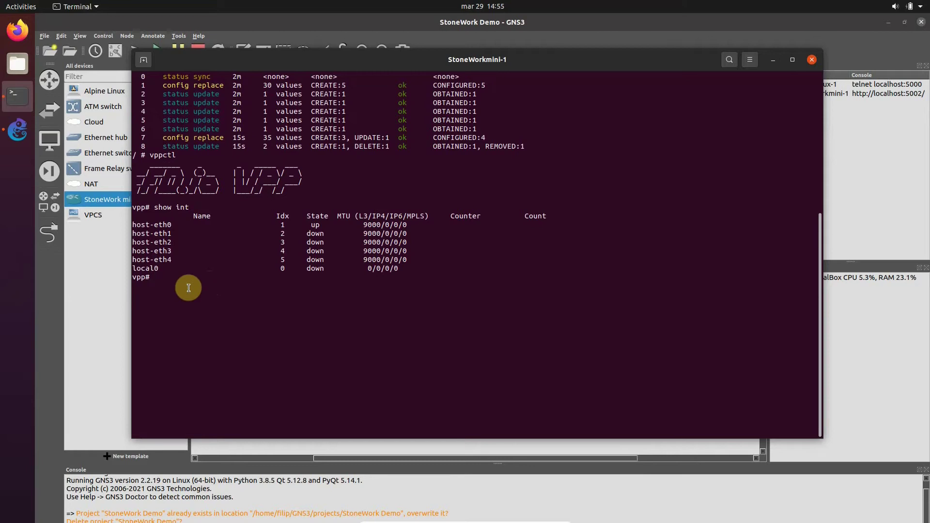
Step: List the IP addresses of the VPP interfaces with show int addr, and close the StoneWorkmini-1 terminal
type("show int ")
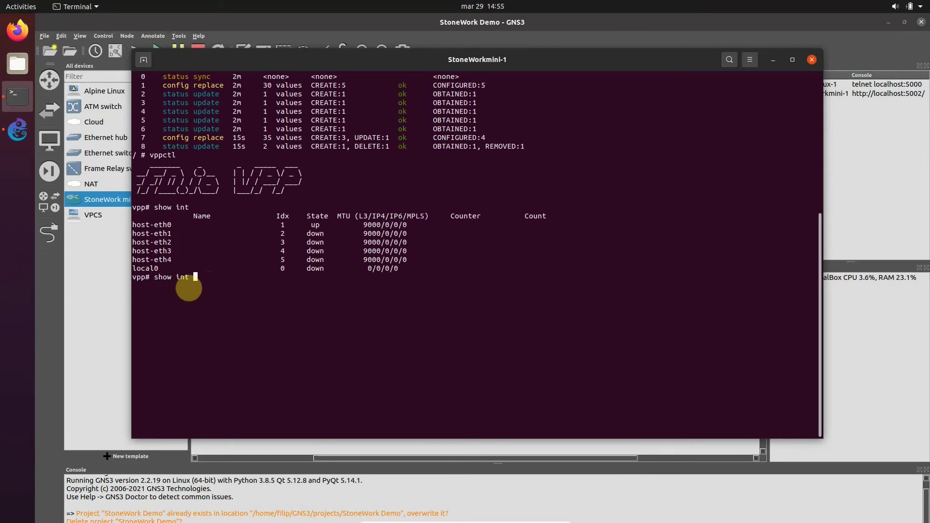
type("addr")
key("Return")
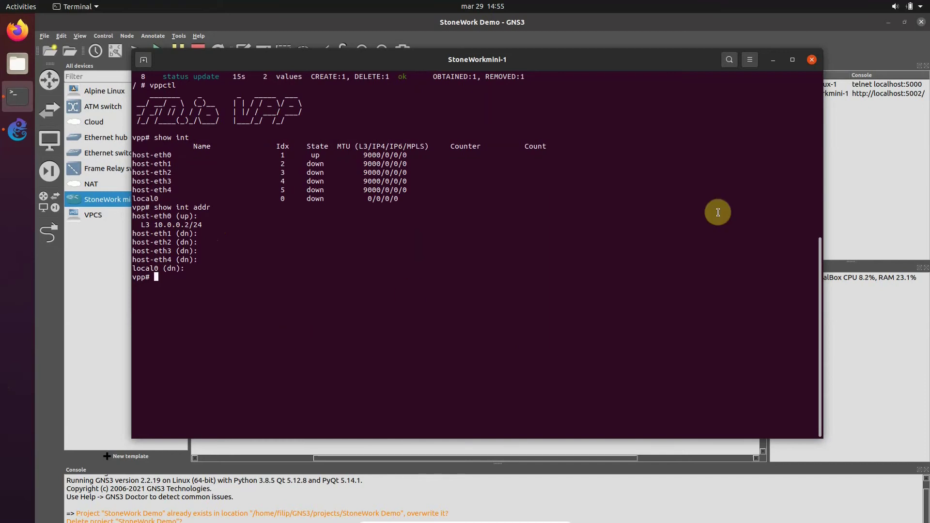
left_click(812, 60)
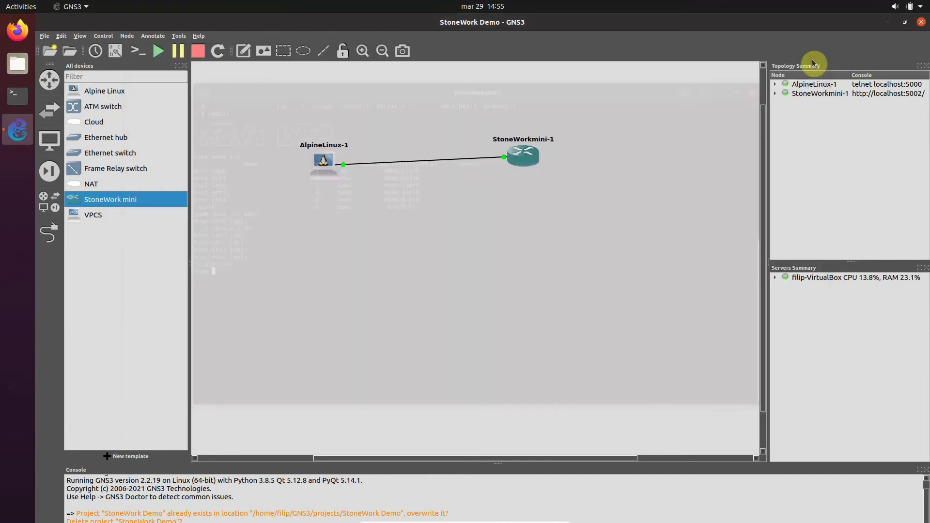
Step: Ping 10.0.0.2 from the AlpineLinux-1 console, stop the ping after a few replies, and close the terminal
right_click(325, 161)
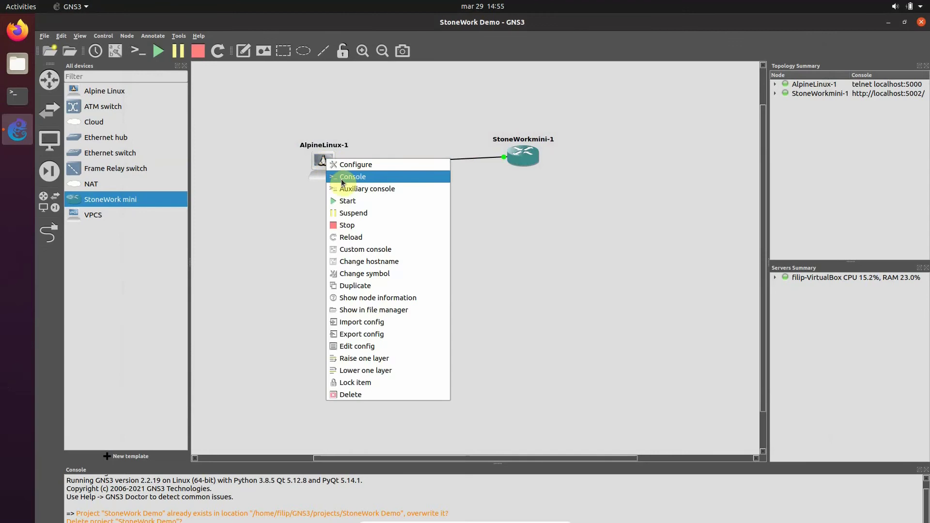
left_click(341, 177)
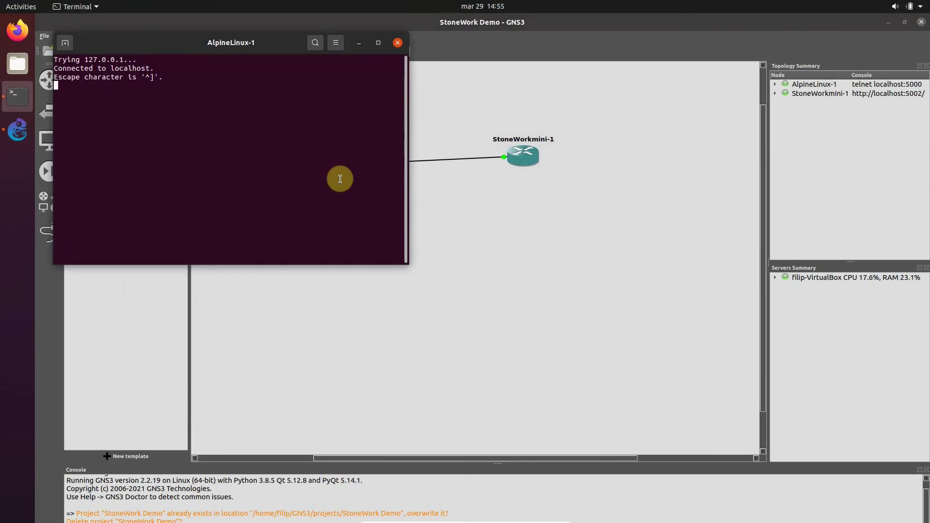
type("ping 10")
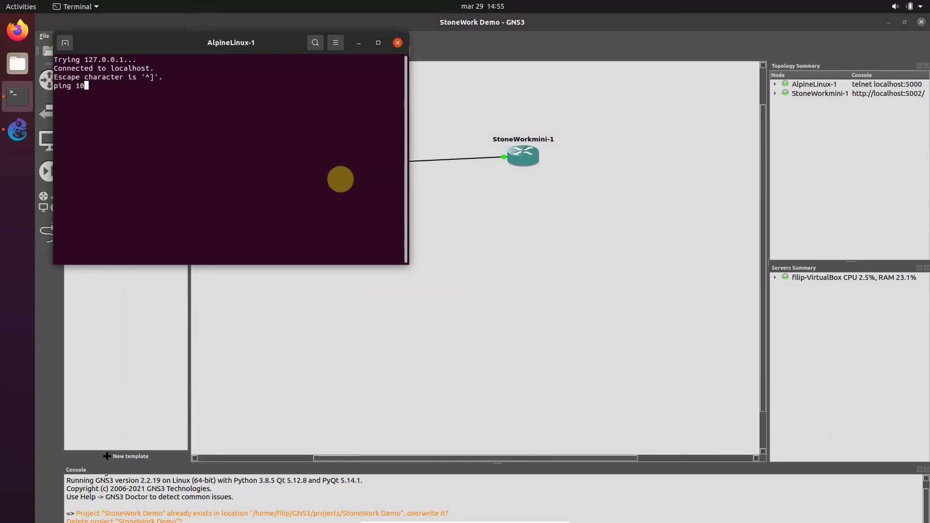
type(".0.0.")
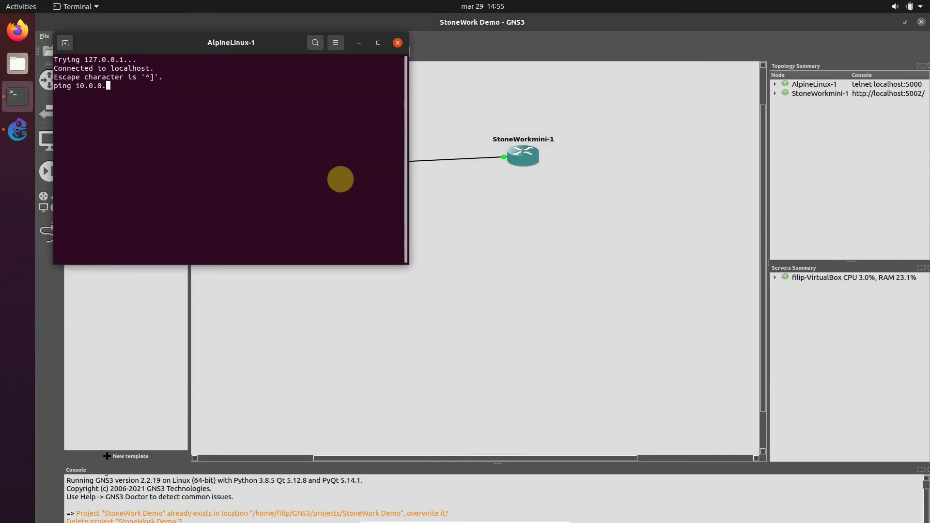
type("2")
key("Return")
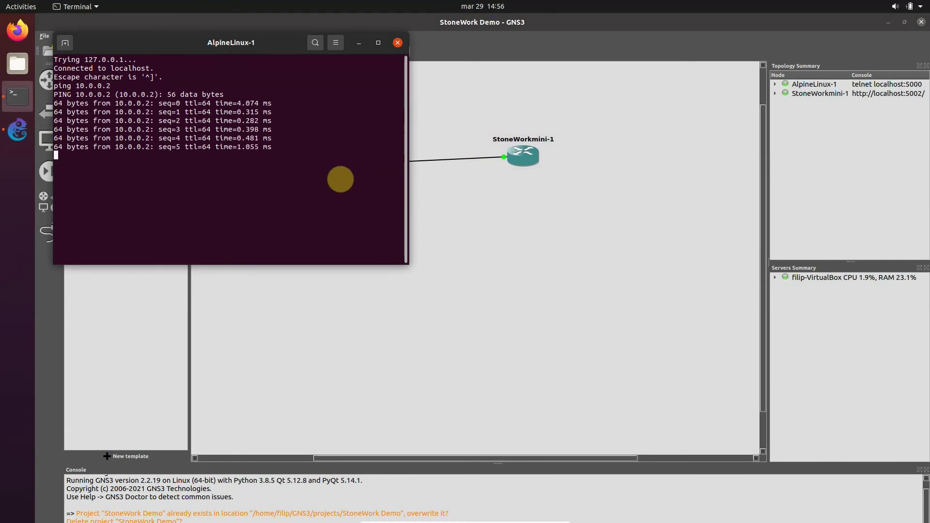
key("ctrl+c")
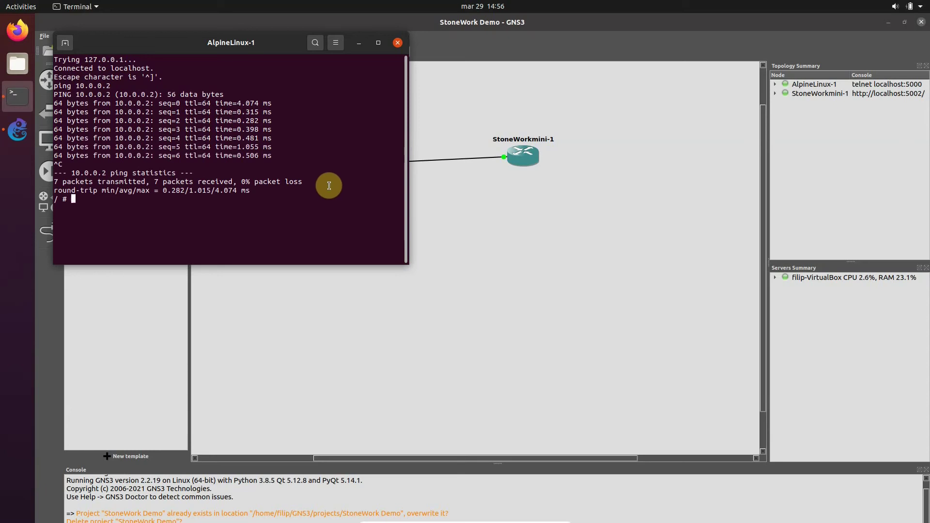
left_click(398, 43)
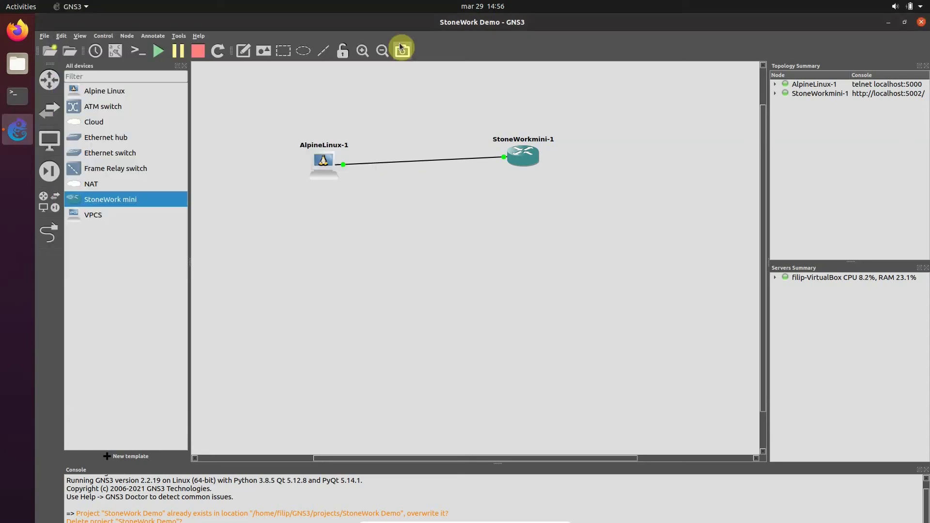
Step: Ping 10.0.0.1 from the auxiliary console of StoneWorkmini-1
right_click(519, 156)
left_click(545, 184)
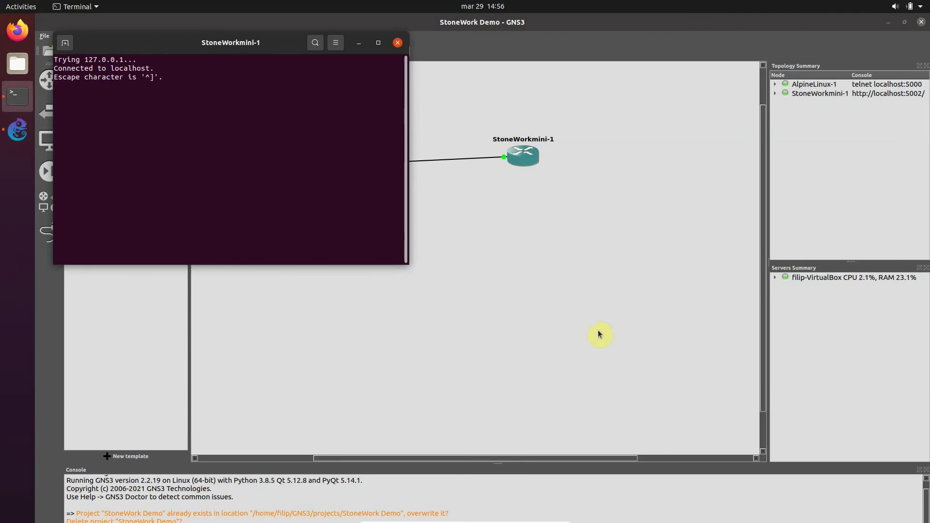
type("ping 10.0.0.1")
key("Return")
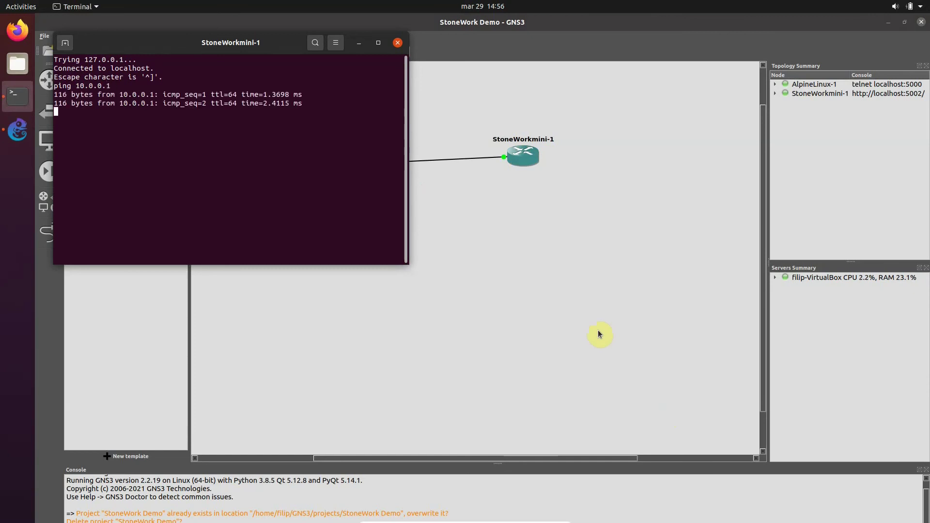